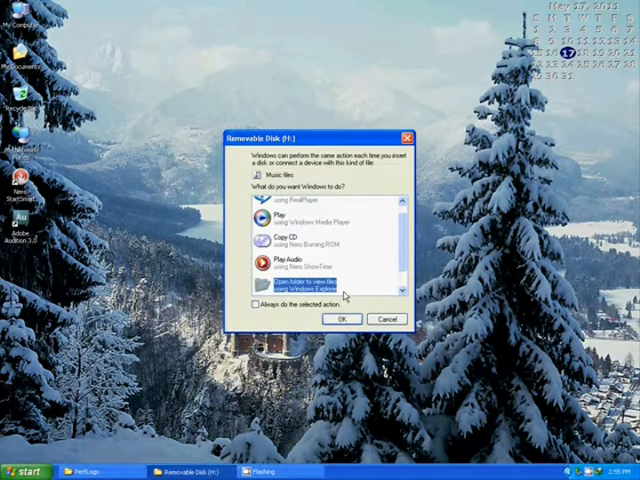
# - Dismiss the Removable Disk (H:) autoplay prompt without choosing an action
pyautogui.click(387, 320)
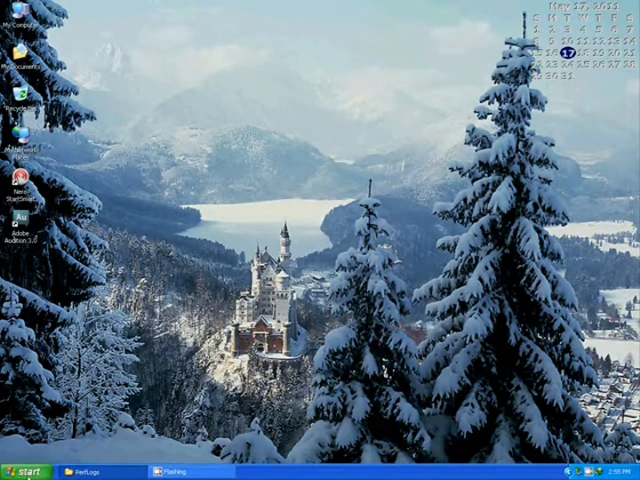
# - Bring up the Run dialog from the Start menu and start browsing for a file
pyautogui.click(28, 472)
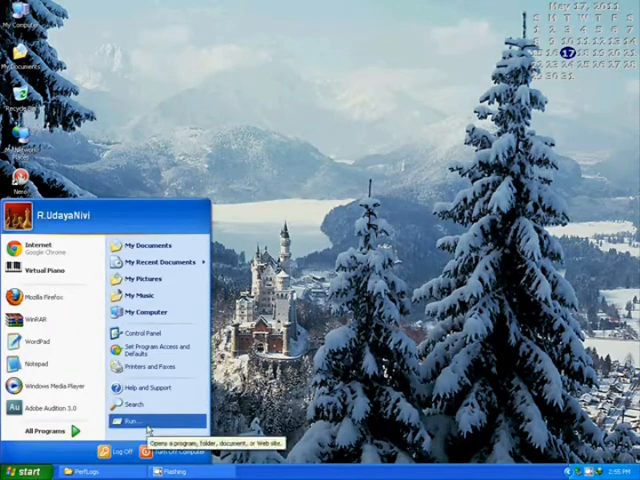
pyautogui.click(148, 422)
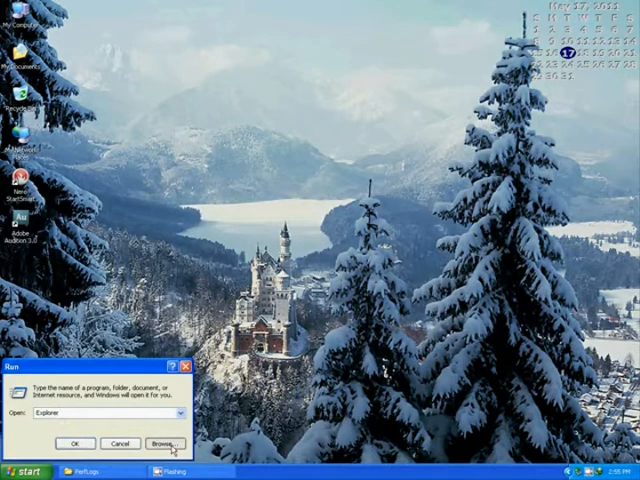
pyautogui.click(163, 444)
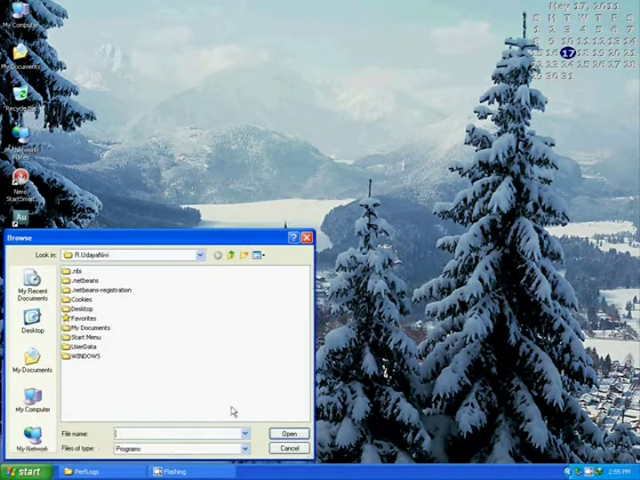
# - Browse to Removable Disk (H:) via My Computer and show All Files instead of only programs
pyautogui.click(33, 405)
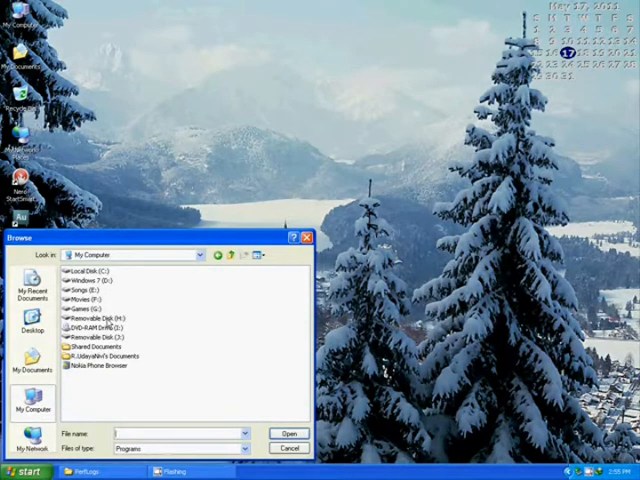
pyautogui.doubleClick(100, 318)
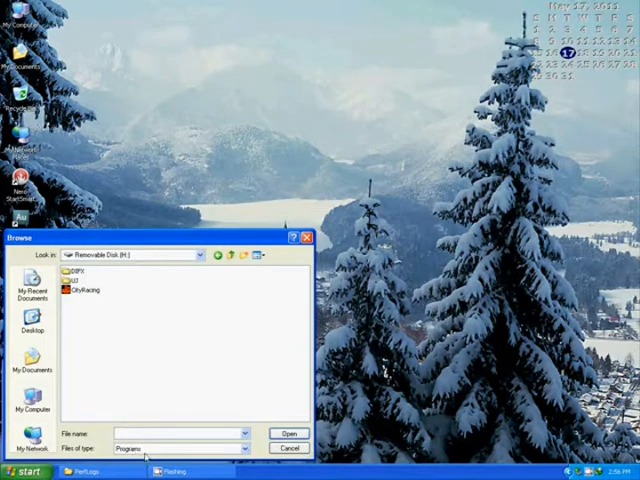
pyautogui.click(180, 448)
pyautogui.click(130, 466)
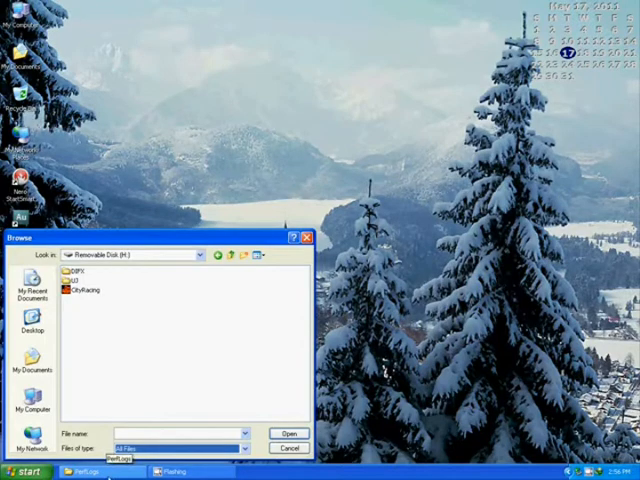
pyautogui.click(100, 473)
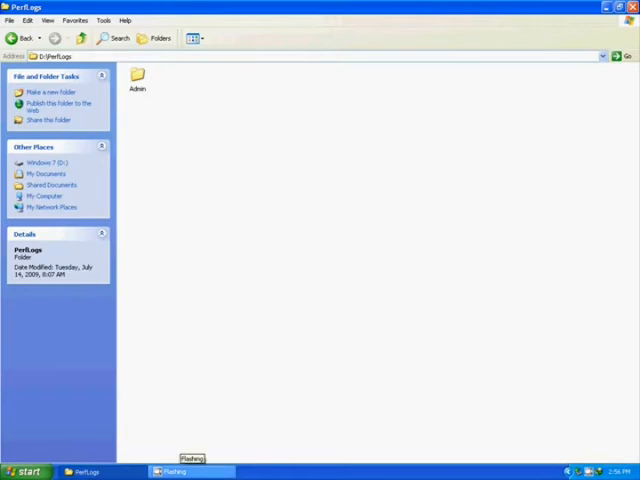
pyautogui.click(205, 472)
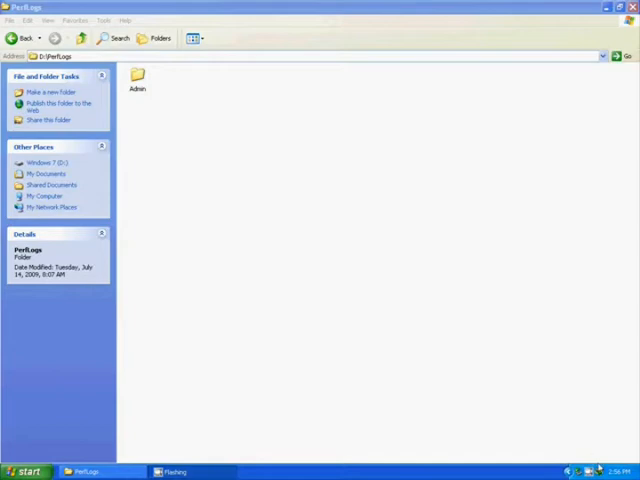
pyautogui.click(170, 472)
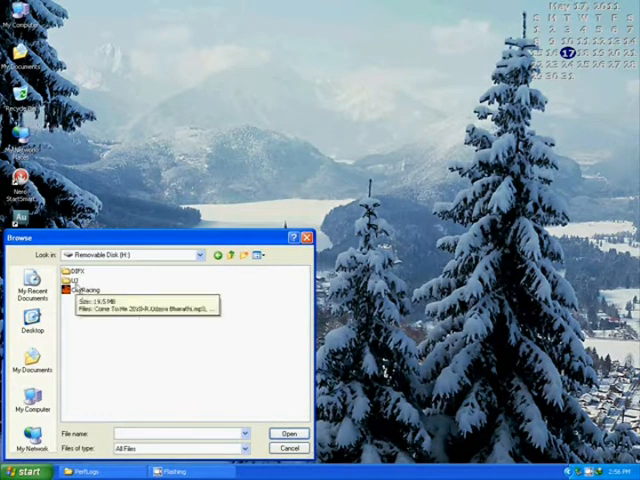
pyautogui.click(85, 290)
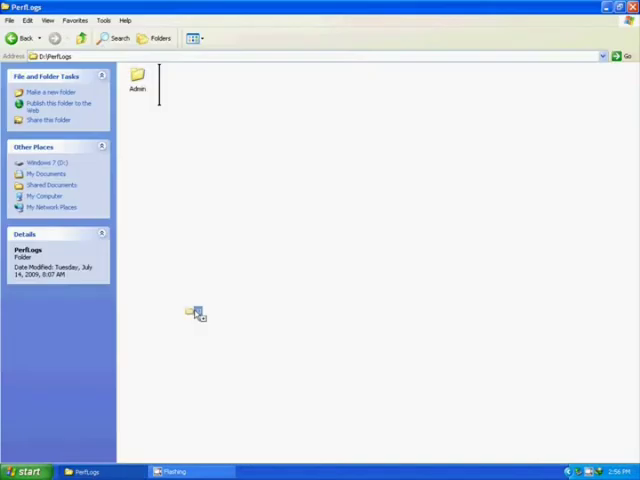
# - Copy the LU folder from the pen drive into PerfLogs by dragging, then hide the PerfLogs window
pyautogui.moveTo(196, 314); pyautogui.dragTo(207, 297)
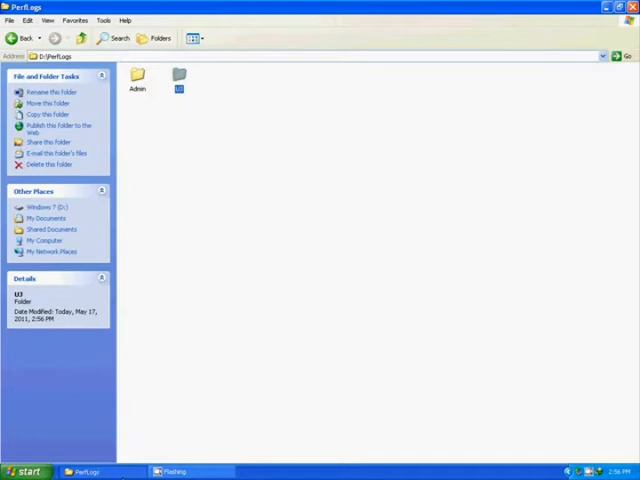
pyautogui.click(87, 471)
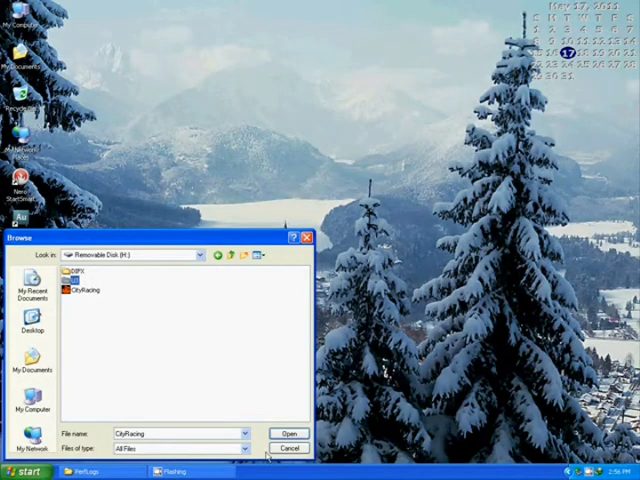